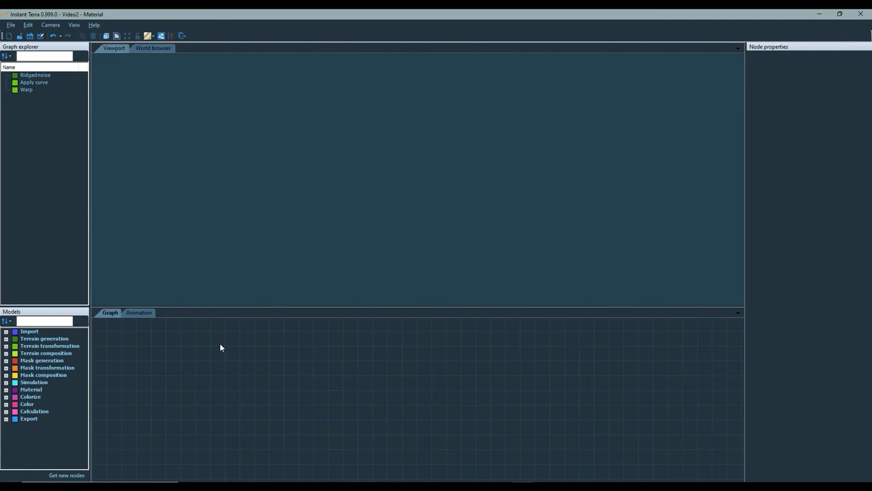
- Switch to the File Explorer window showing the Materials folder with the four myRock textures
key(alt+Tab)
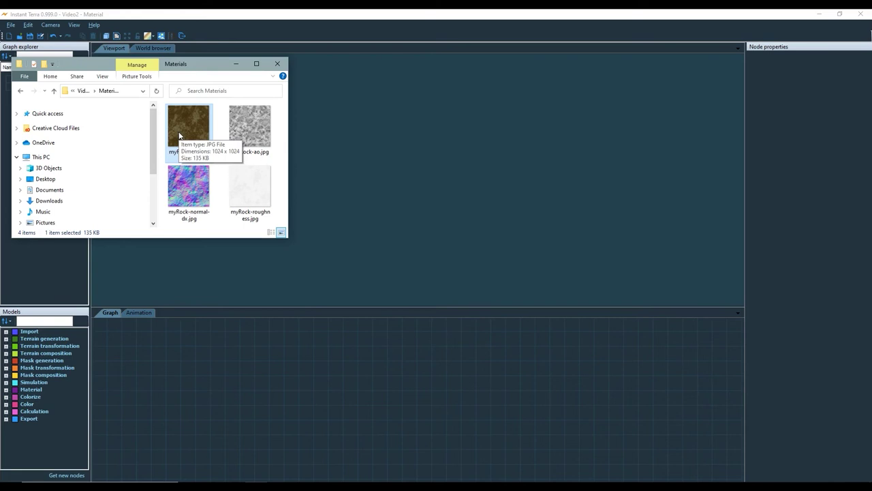
- Drag myRock-albedo.jpg from File Explorer onto the Instant Terra graph
drag(179, 136, 211, 350)
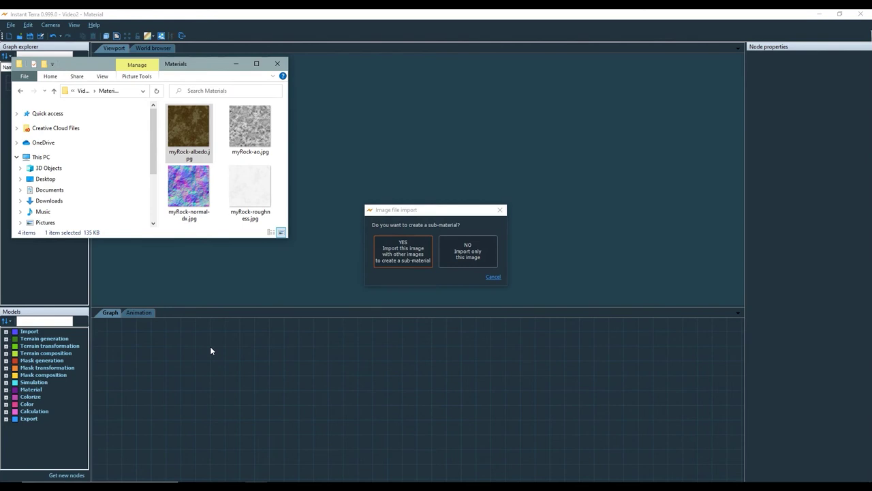
- Import the myRock maps as a sub-material, then preview each map and the combined User sub-material
click(390, 261)
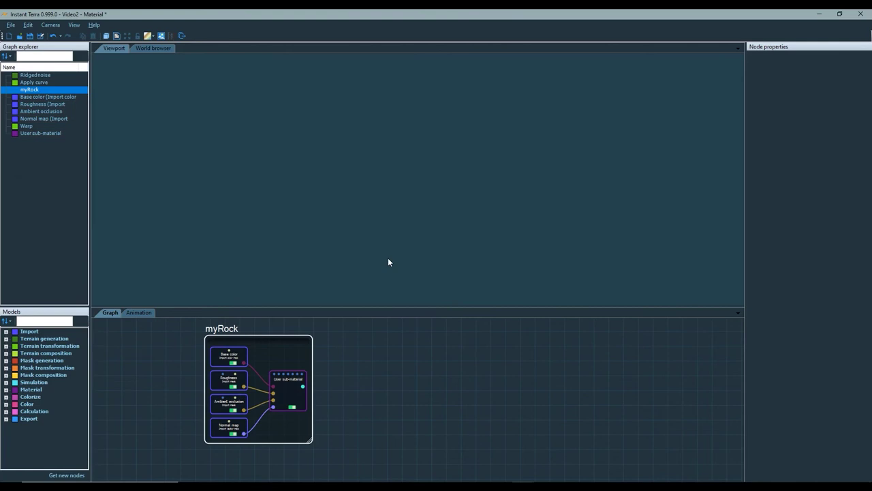
drag(344, 382, 341, 392)
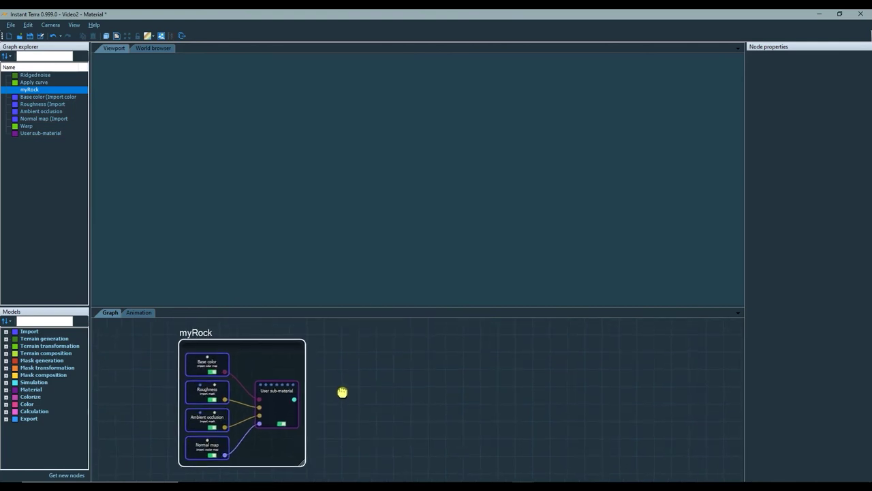
click(202, 367)
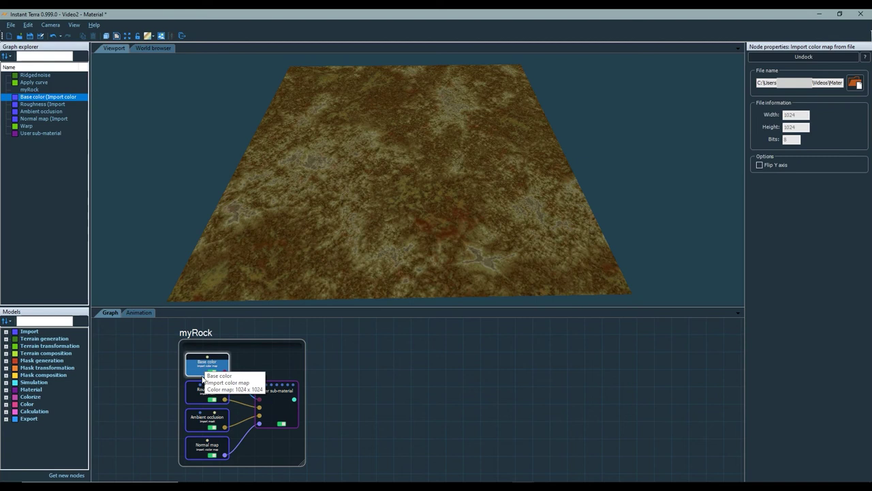
click(203, 395)
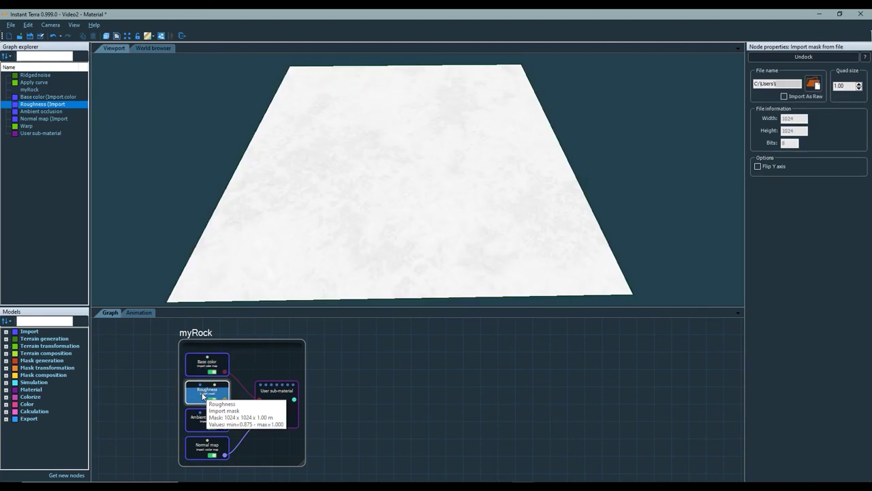
click(202, 419)
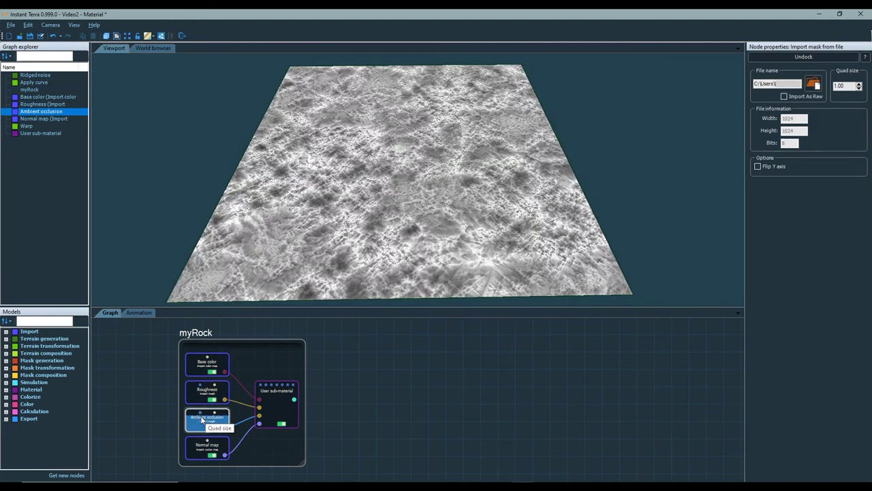
click(203, 453)
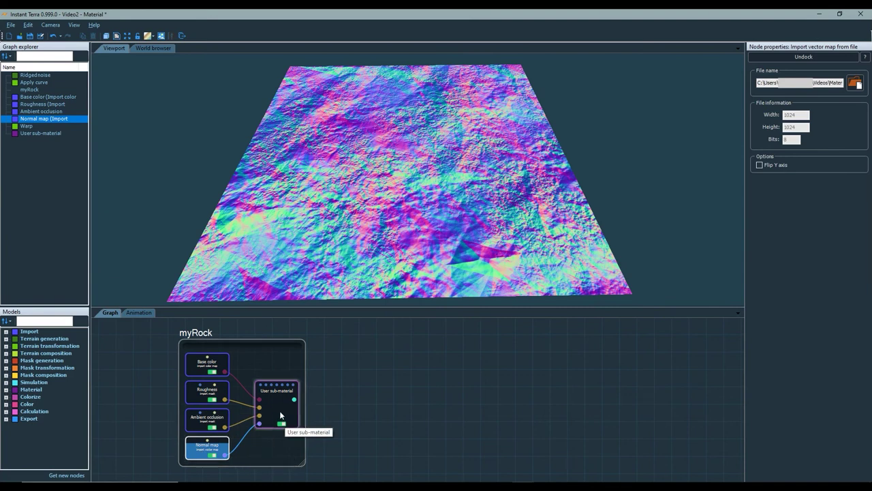
click(280, 415)
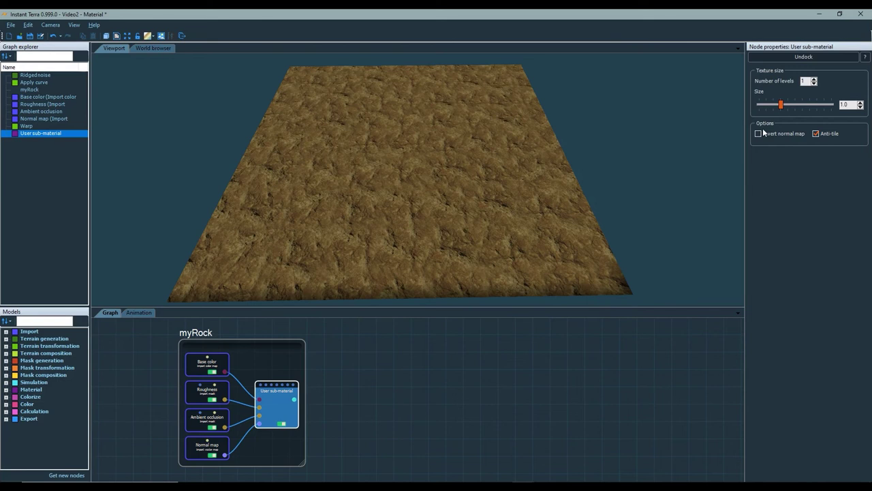
- Enable Invert normal map on the myRock User sub-material
click(759, 135)
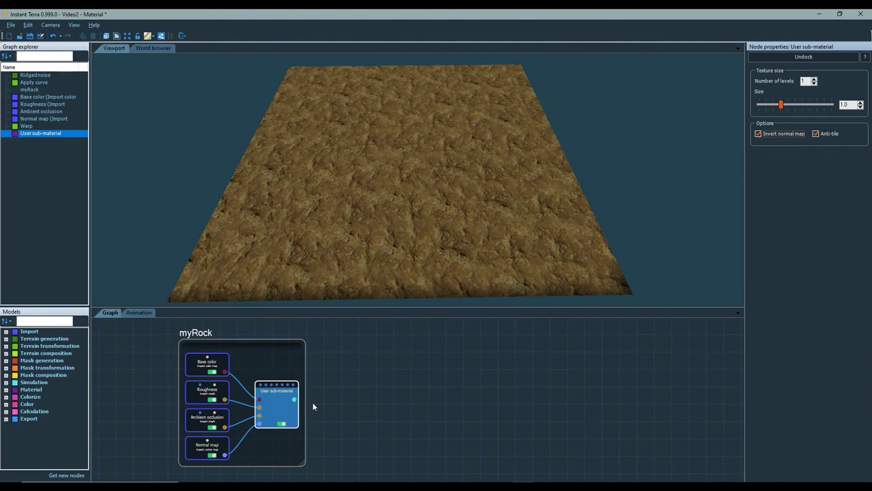
- Create a Material node fed by the myRock sub-material
drag(293, 400, 399, 398)
text(ma)
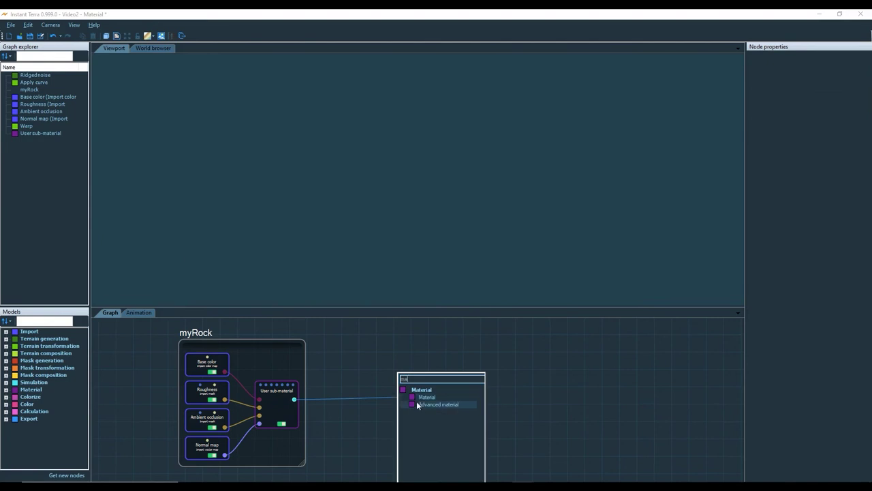
click(422, 396)
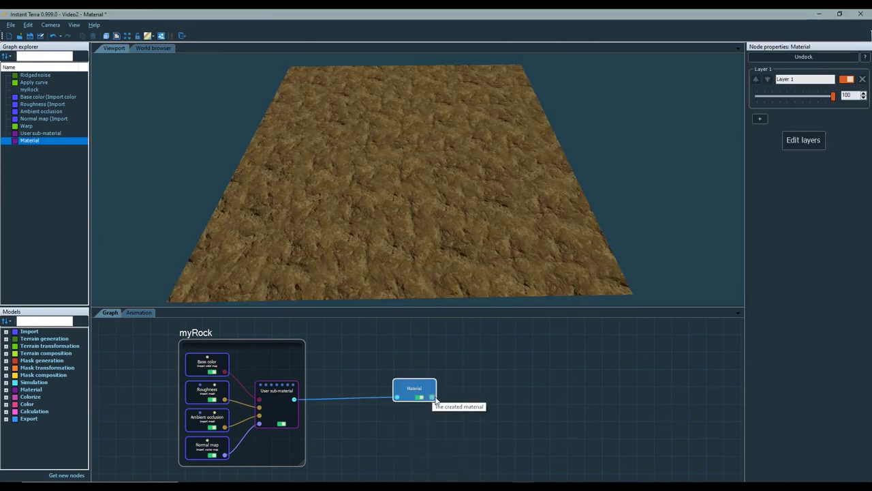
- Add an Apply material node taking the Material node and the Warp terrain
drag(434, 400, 494, 351)
text(appl)
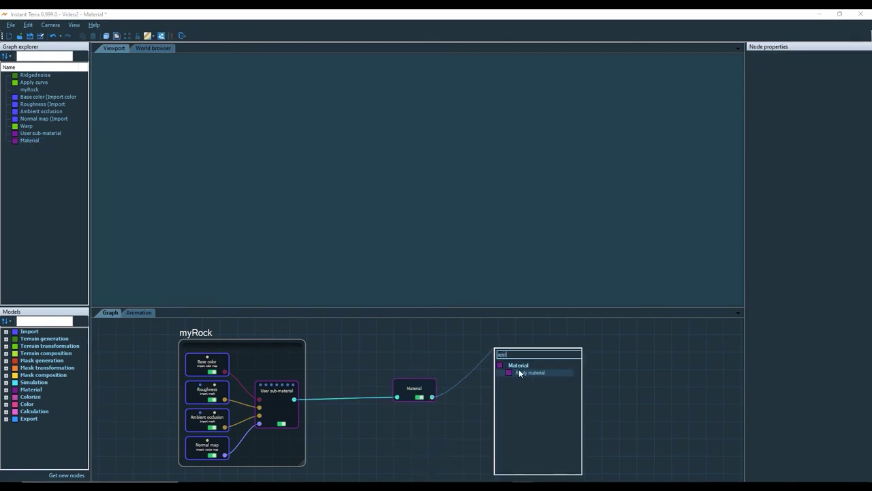
click(520, 372)
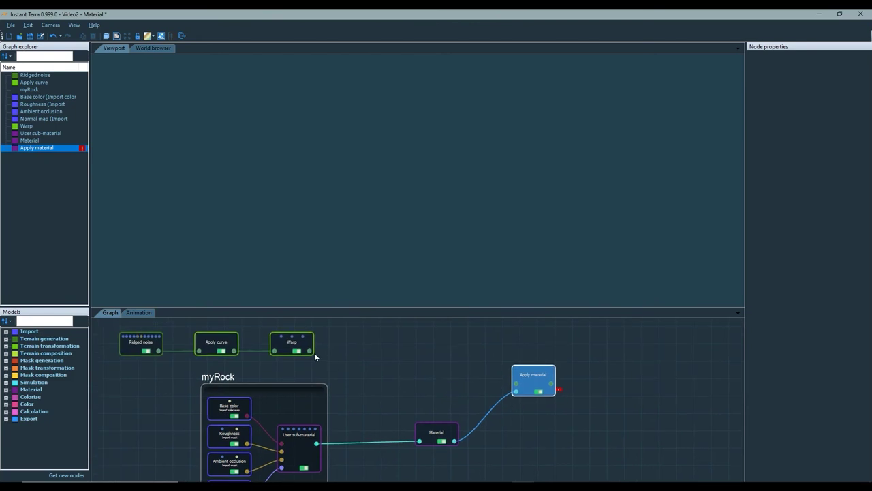
drag(309, 351, 518, 383)
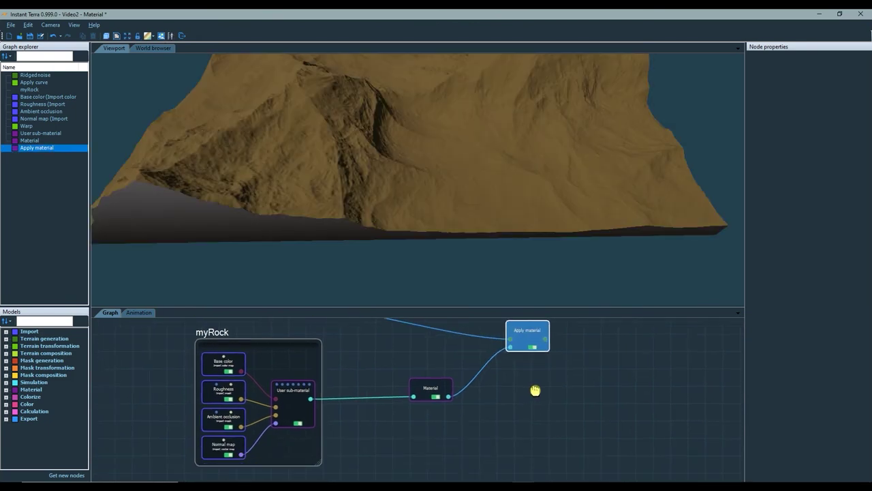
scroll(426, 219, up, 5)
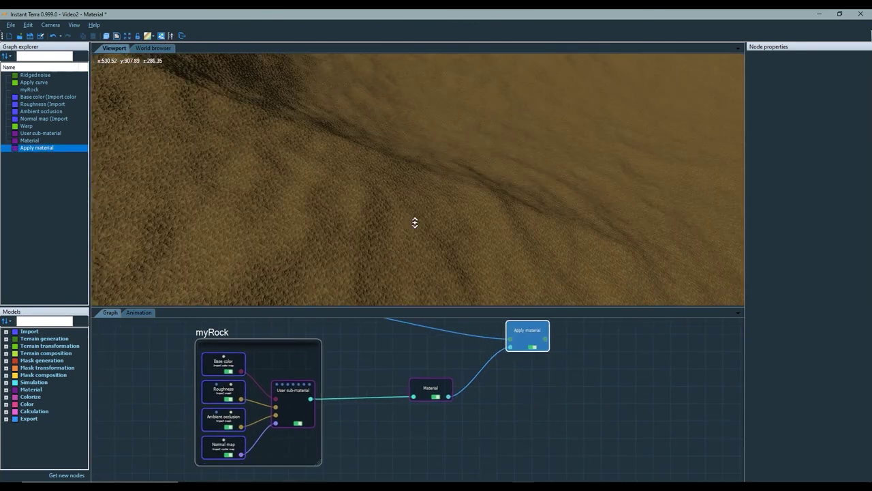
scroll(414, 225, down, 5)
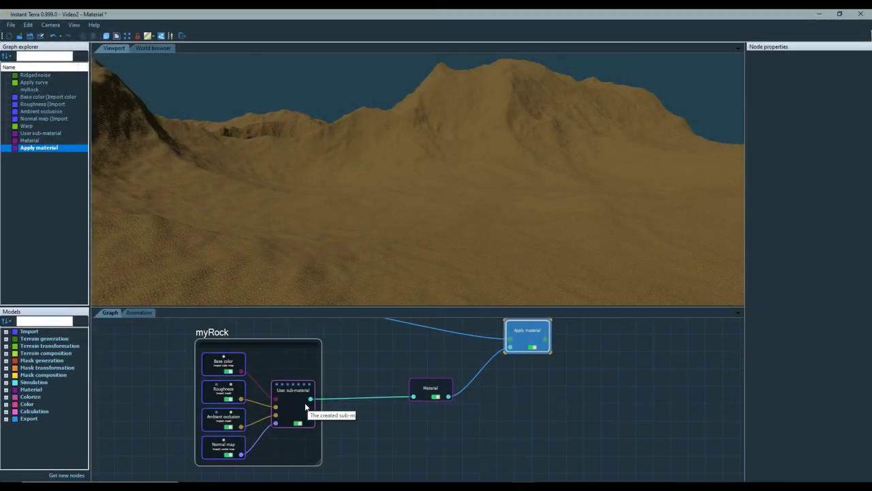
- Keep Anti-tile on for the myRock sub-material and add a second size level with lowered threshold
click(295, 407)
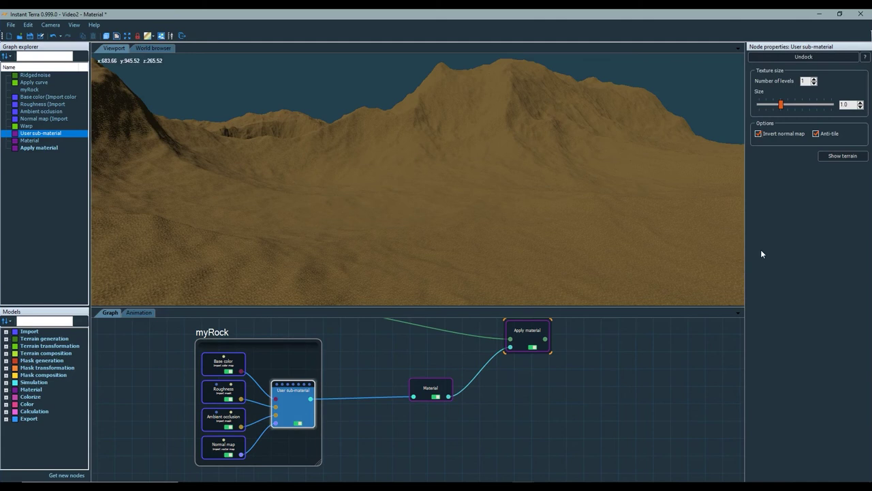
click(817, 133)
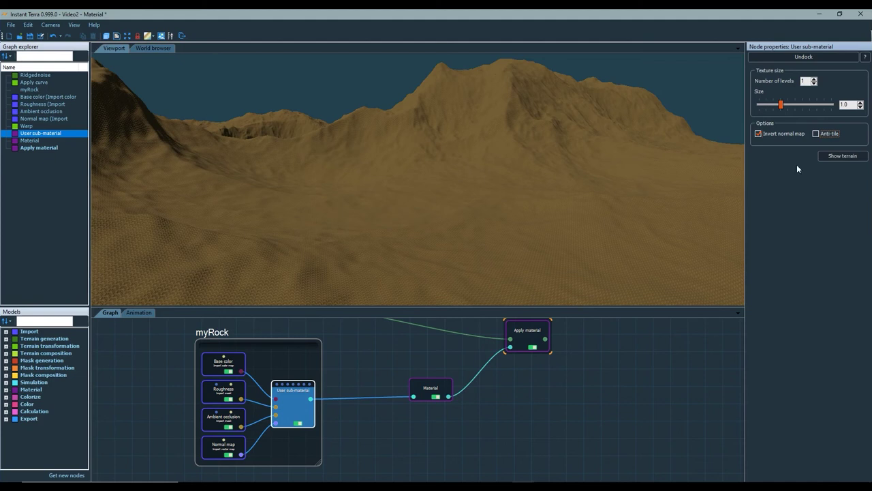
click(817, 134)
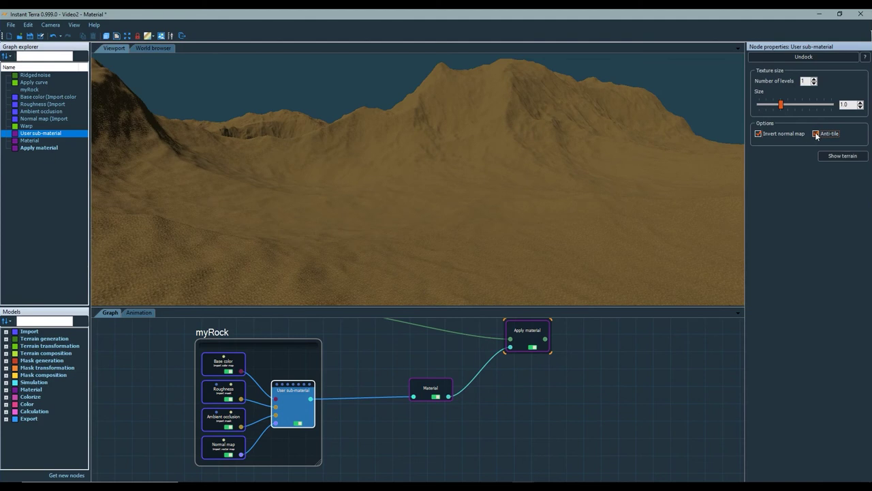
click(815, 81)
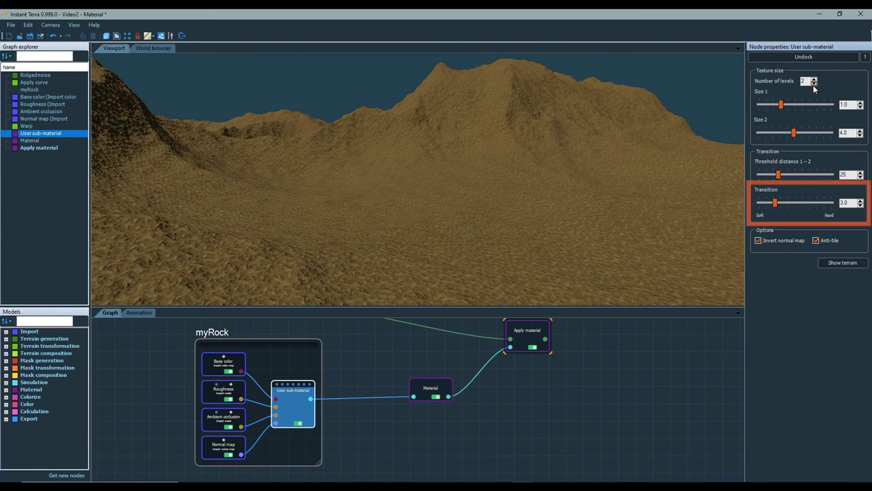
drag(780, 175, 769, 174)
drag(793, 132, 793, 133)
- Add a third size level, set thresholds to 28 and 207, and enlarge size 3 to 46.2
click(814, 78)
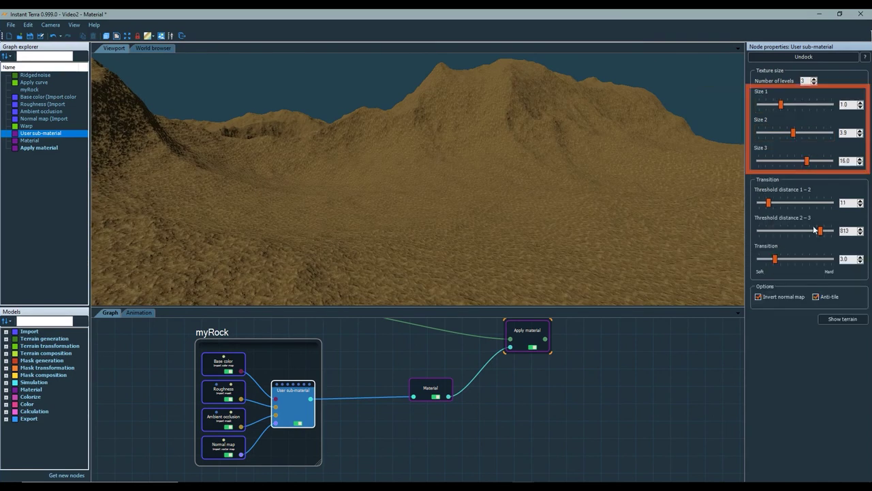
click(819, 231)
drag(819, 231, 794, 204)
click(780, 203)
drag(775, 259, 772, 259)
drag(783, 106, 803, 134)
drag(809, 160, 817, 161)
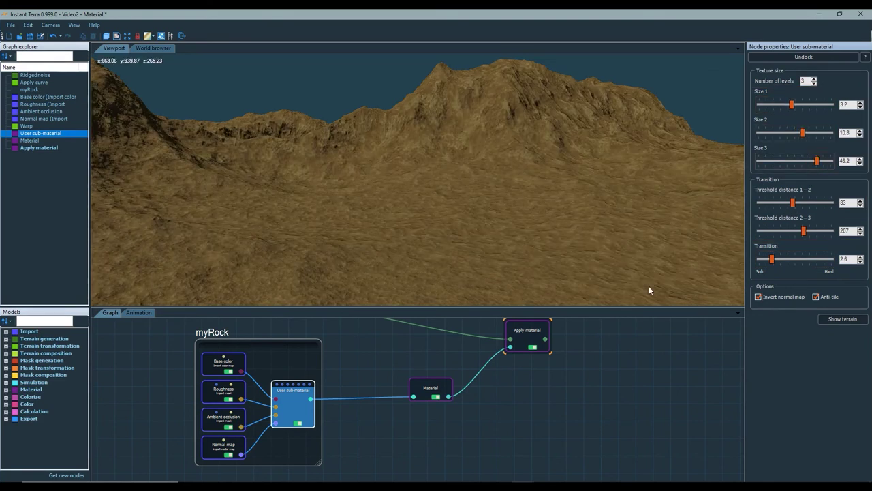
- Add a second material layer using the Dark rough rock sub-material
click(451, 387)
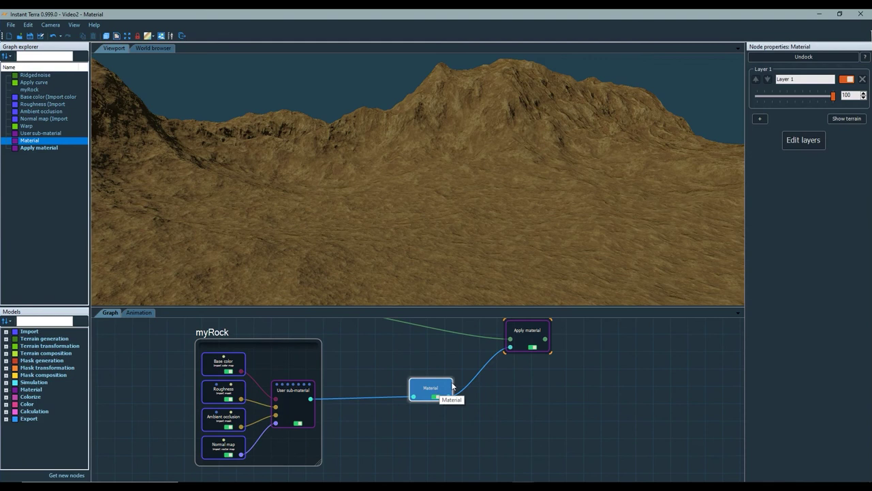
click(760, 121)
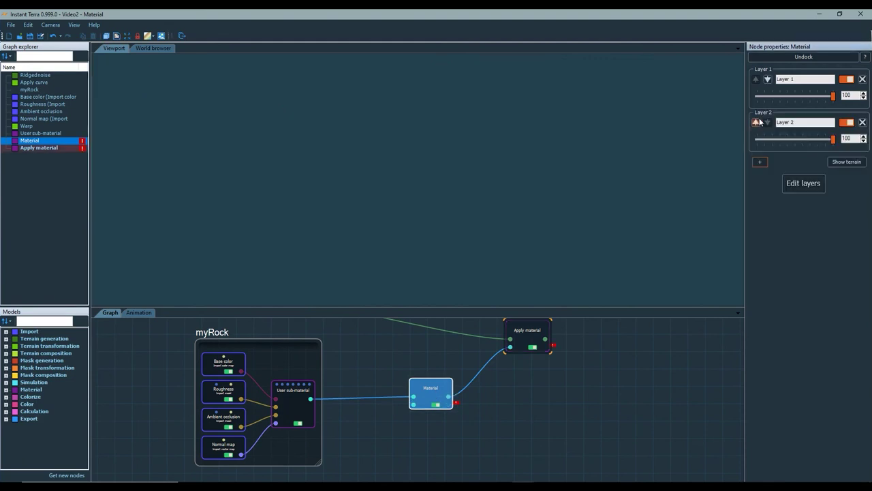
drag(411, 407, 399, 418)
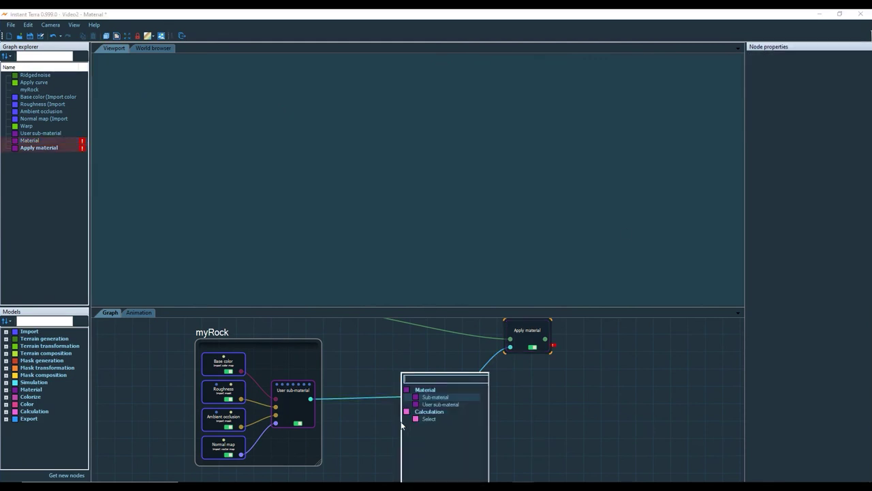
click(429, 398)
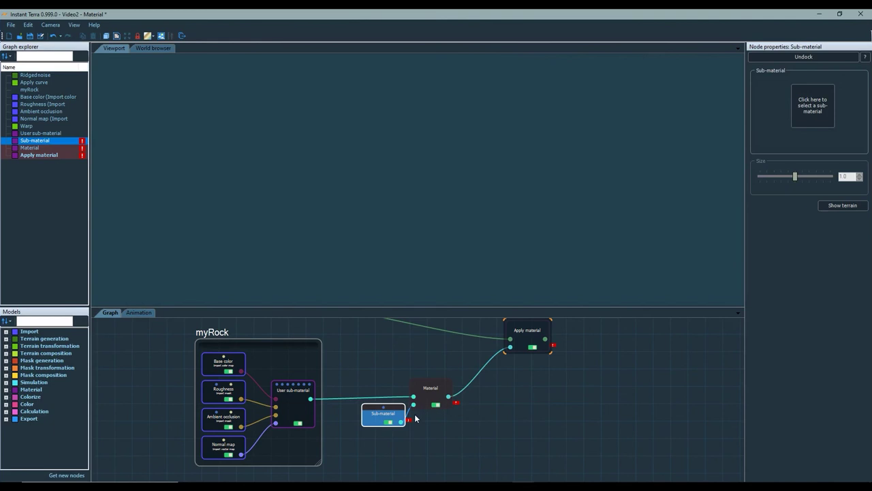
click(805, 107)
click(423, 203)
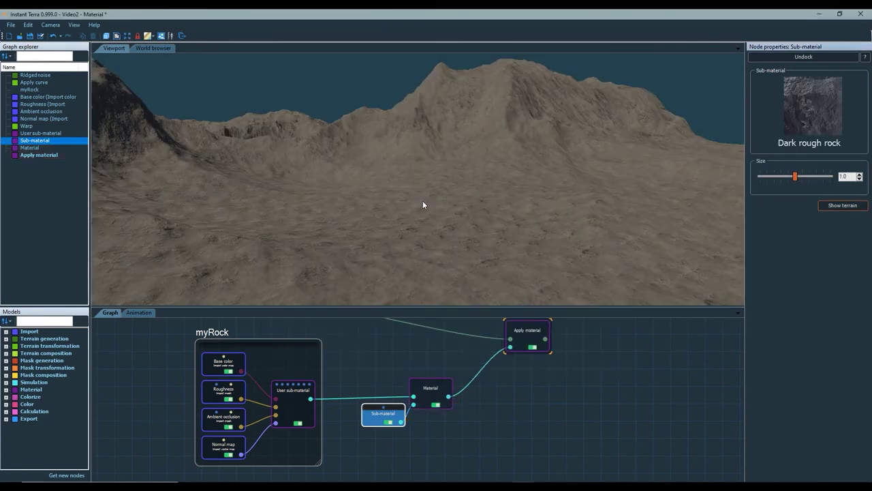
- Rename the Material node's Layer 1 to 'myRock'
click(439, 402)
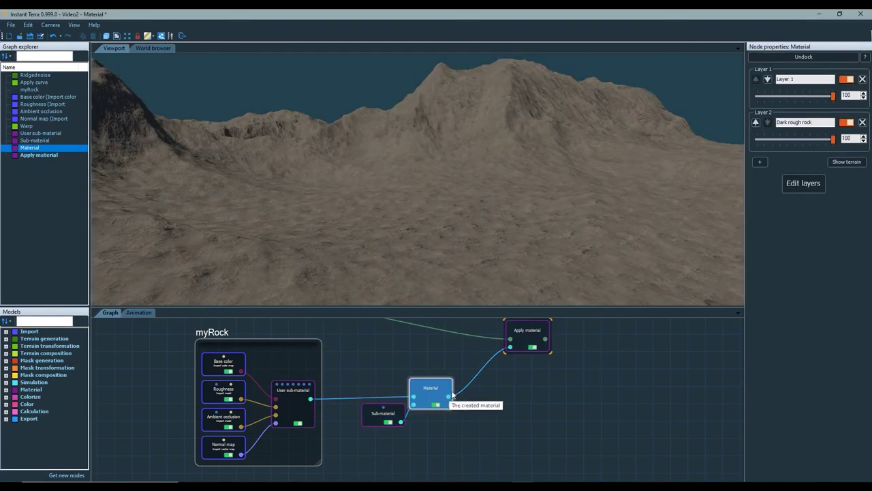
triple_click(798, 79)
text(myRock)
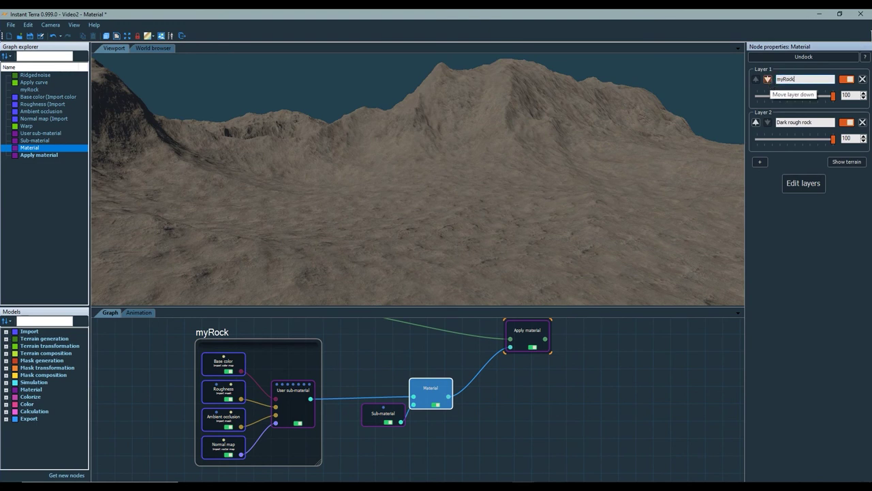
- Restrict the Dark rough rock layer to slopes above about 38° in the layers editor
click(790, 184)
drag(499, 148, 291, 238)
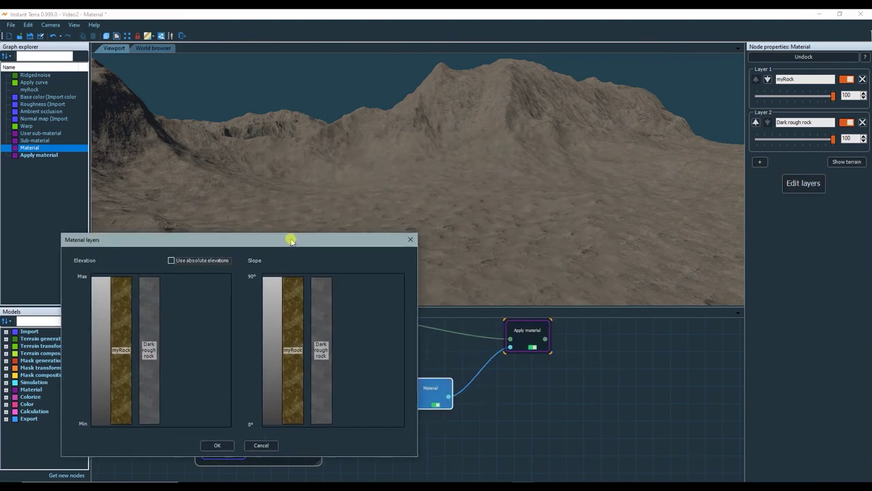
drag(322, 423, 324, 333)
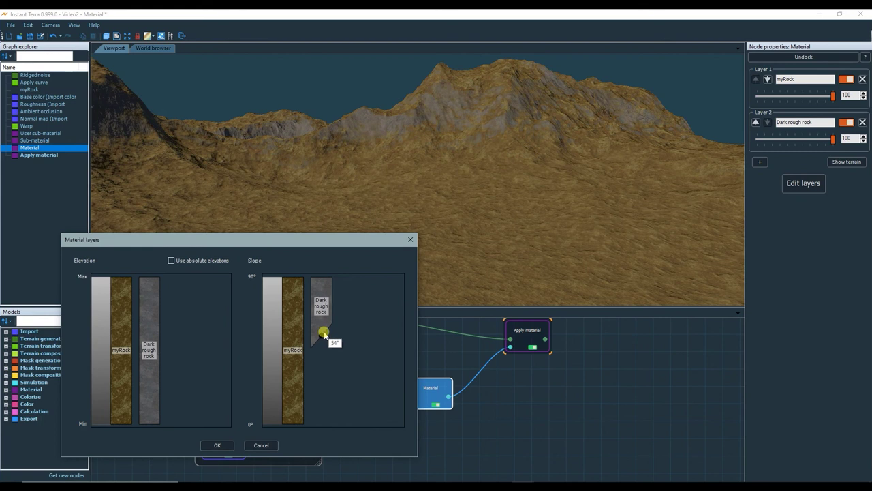
click(217, 445)
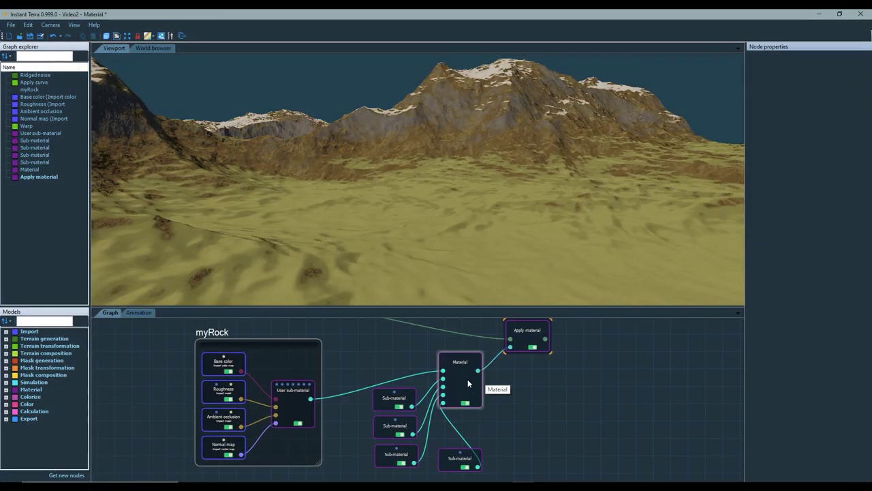
- Open the Material node's layer ranges to review its five layers
double_click(468, 381)
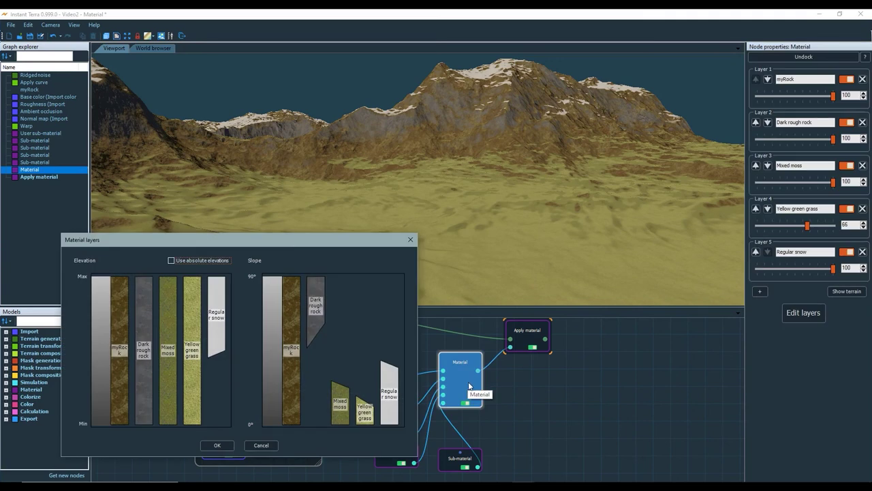